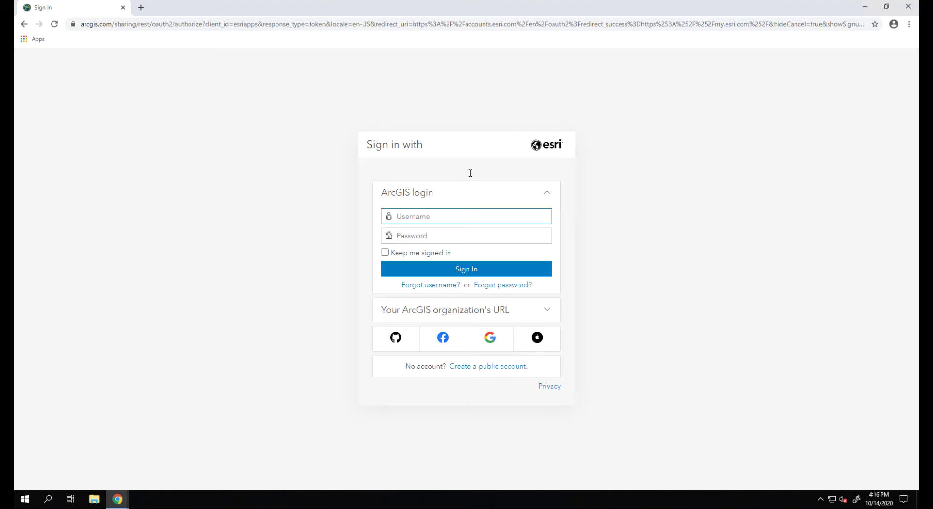
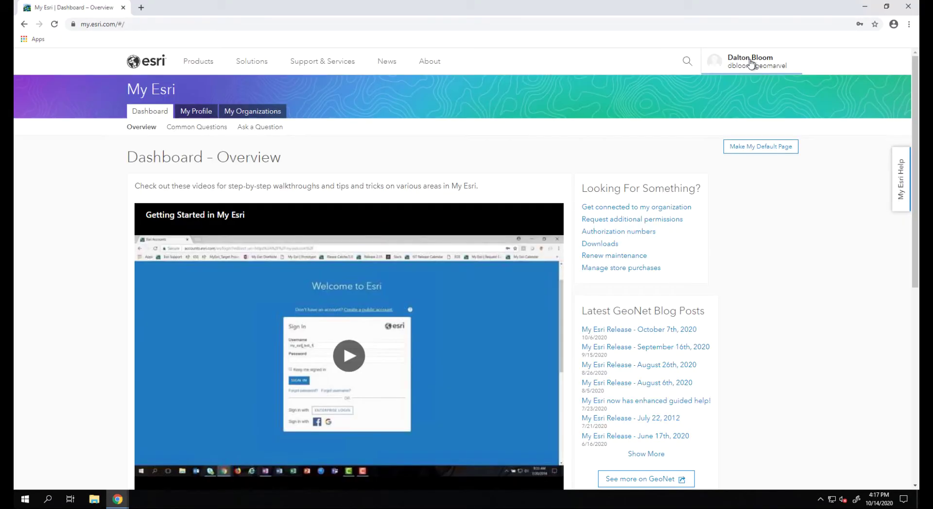
Step: Sign in to My Esri with the ArcGIS account username and password
{"action": "left_click", "coordinate": [752, 62]}
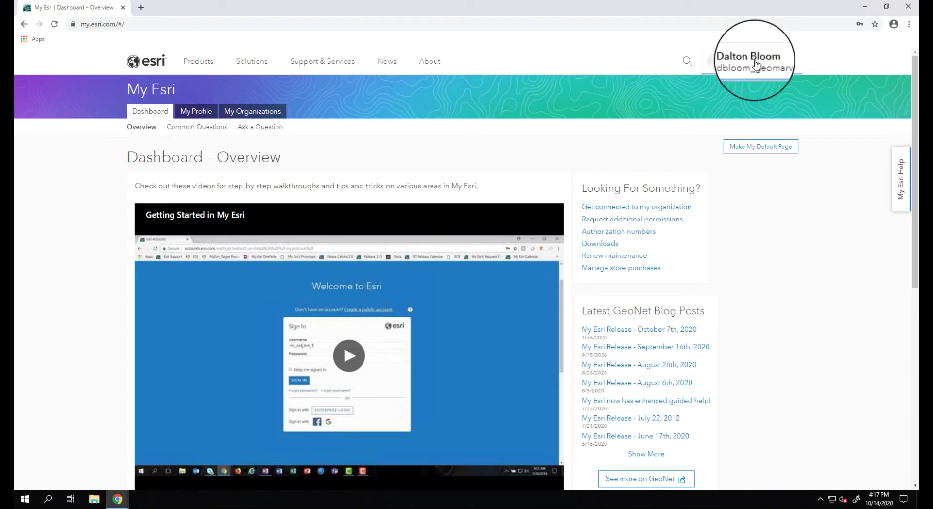
Step: From My Organizations Downloads, keep ArcGIS Pro at version 2.6 and open its download page
{"action": "left_click", "coordinate": [263, 115]}
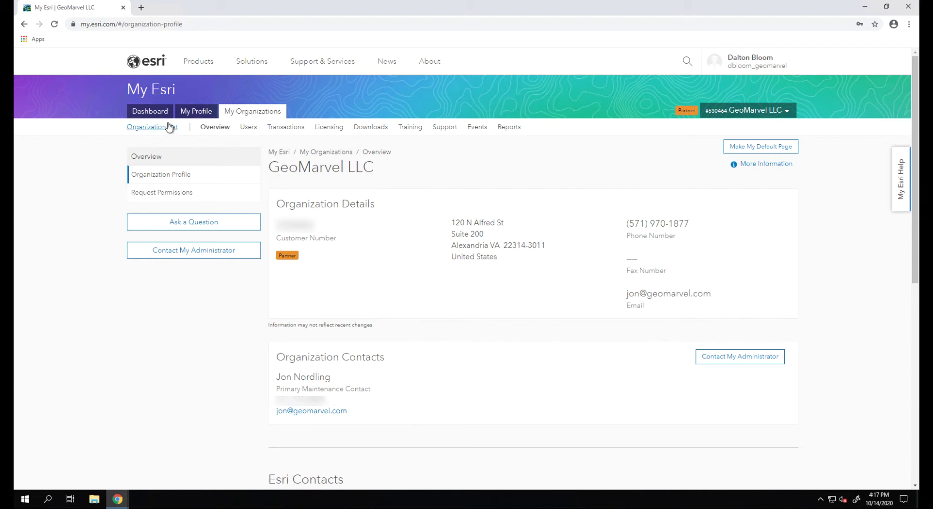
{"action": "left_click", "coordinate": [366, 128]}
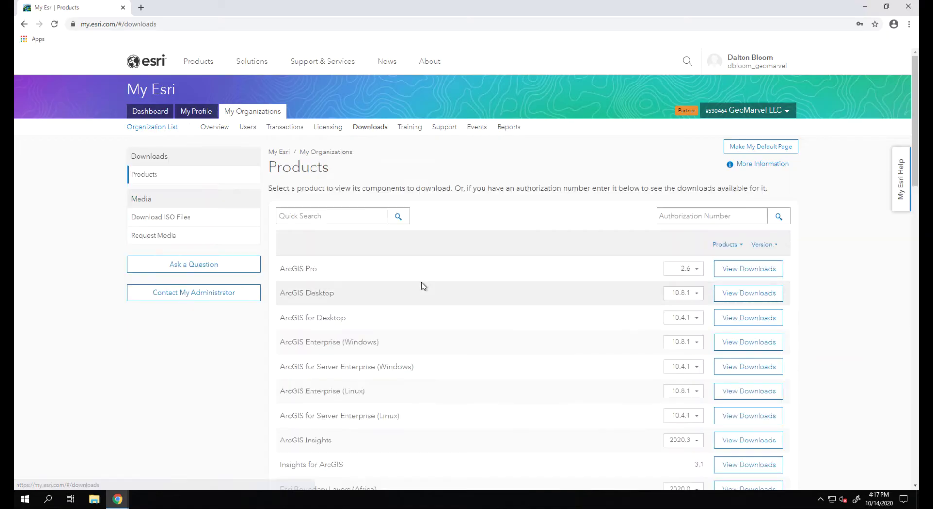
{"action": "scroll", "coordinate": [388, 273], "scroll_direction": "down", "scroll_amount": 1}
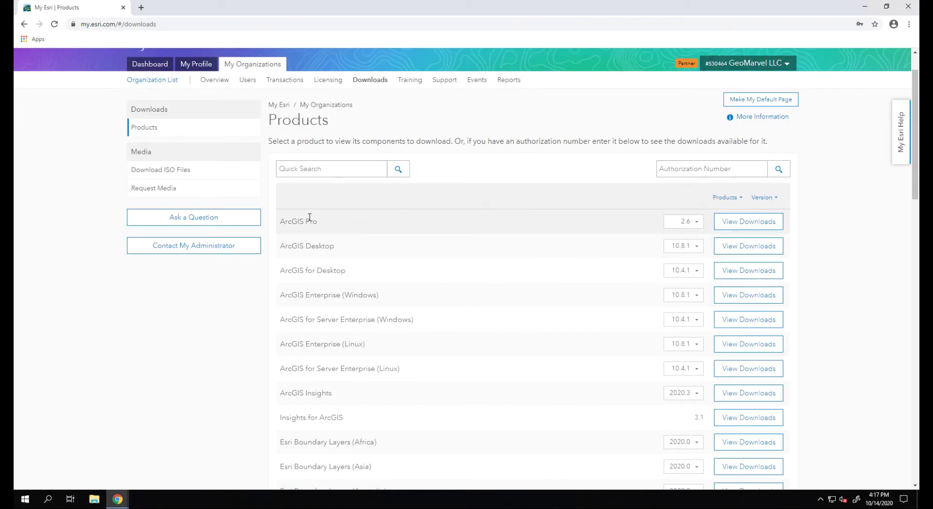
{"action": "left_click", "coordinate": [696, 223]}
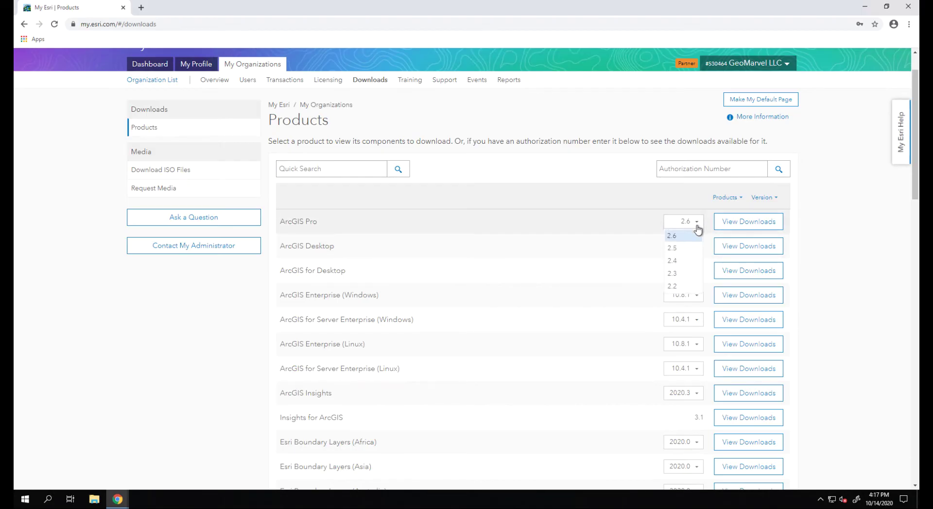
{"action": "left_click", "coordinate": [683, 235]}
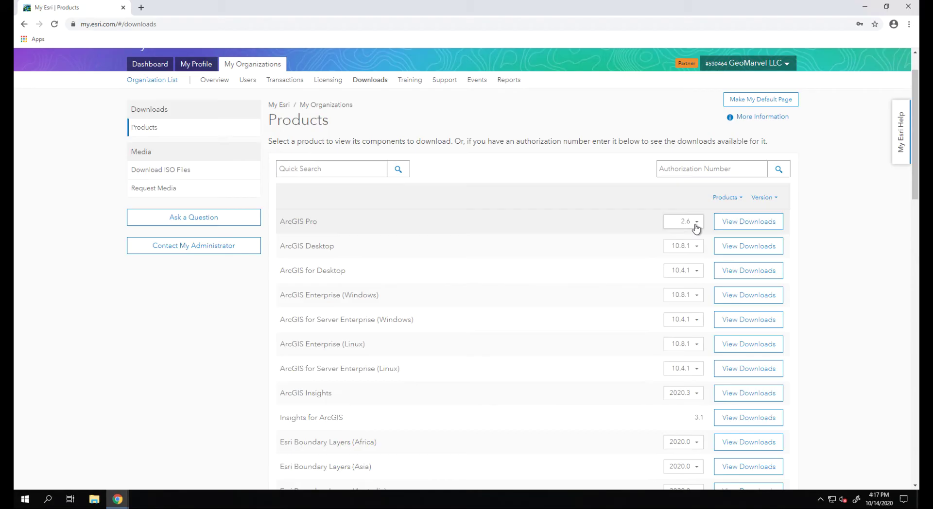
{"action": "left_click", "coordinate": [740, 222]}
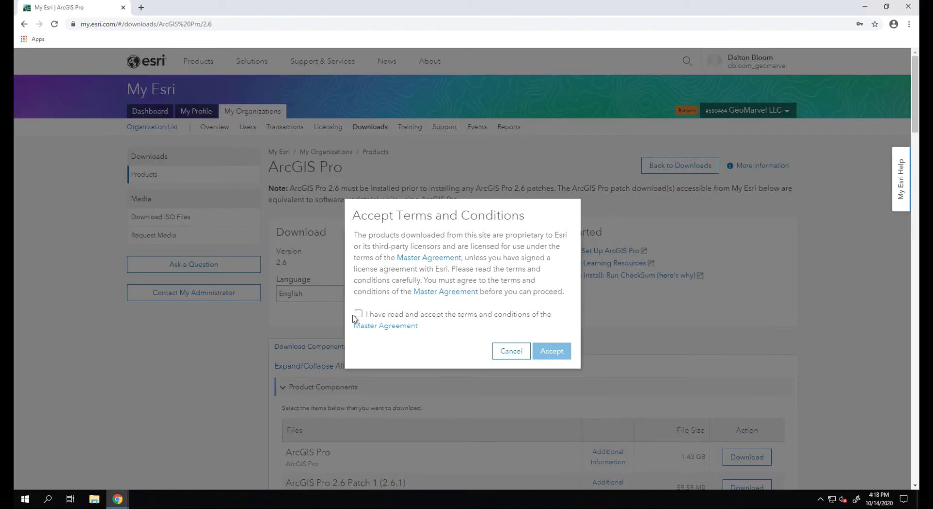
Step: Accept the terms, then download the 1.43 GB ArcGIS Pro 2.6 installer under Product Components
{"action": "left_click", "coordinate": [360, 314]}
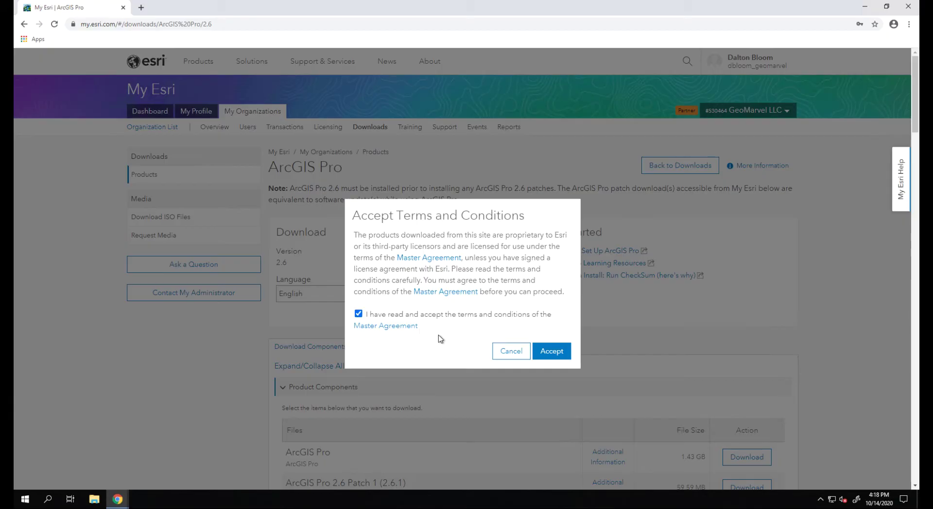
{"action": "left_click", "coordinate": [557, 352]}
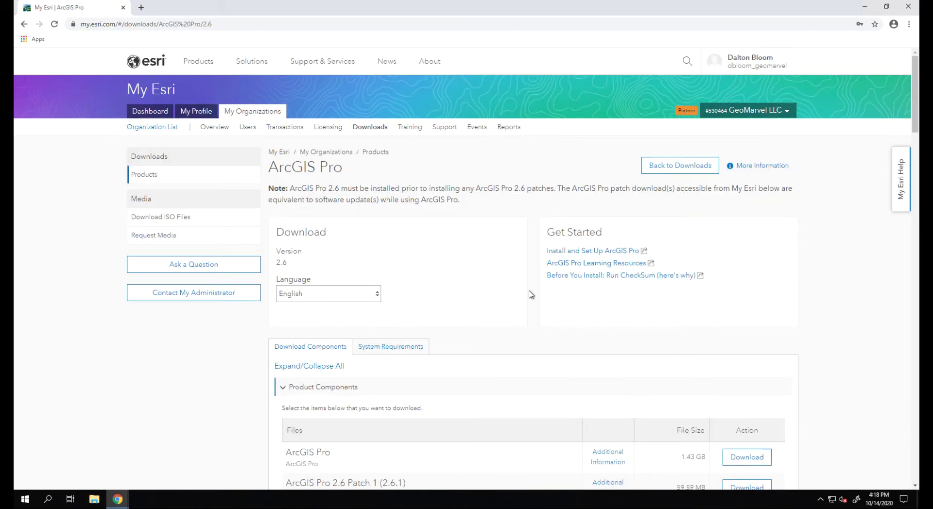
{"action": "scroll", "coordinate": [525, 292], "scroll_direction": "down", "scroll_amount": 1}
{"action": "scroll", "coordinate": [521, 291], "scroll_direction": "down", "scroll_amount": 4}
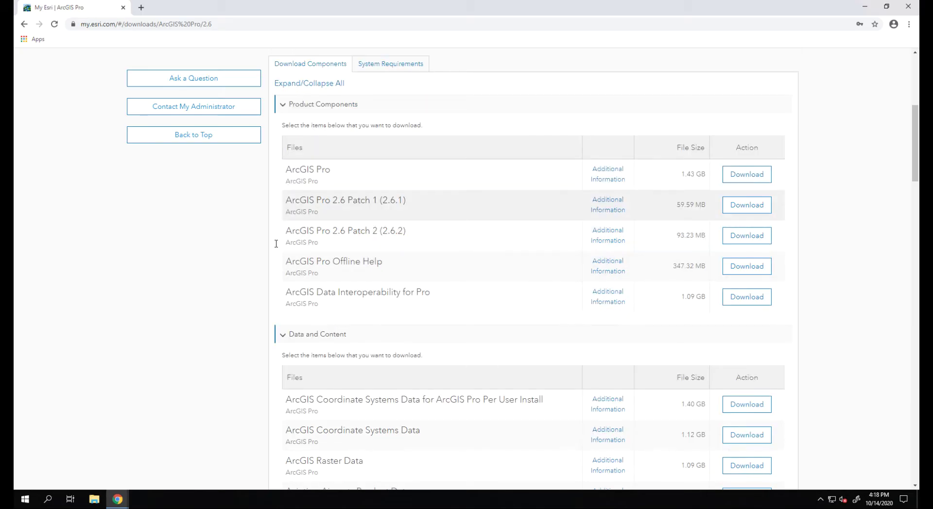
{"action": "scroll", "coordinate": [273, 264], "scroll_direction": "down", "scroll_amount": 3}
{"action": "scroll", "coordinate": [306, 146], "scroll_direction": "up", "scroll_amount": 2}
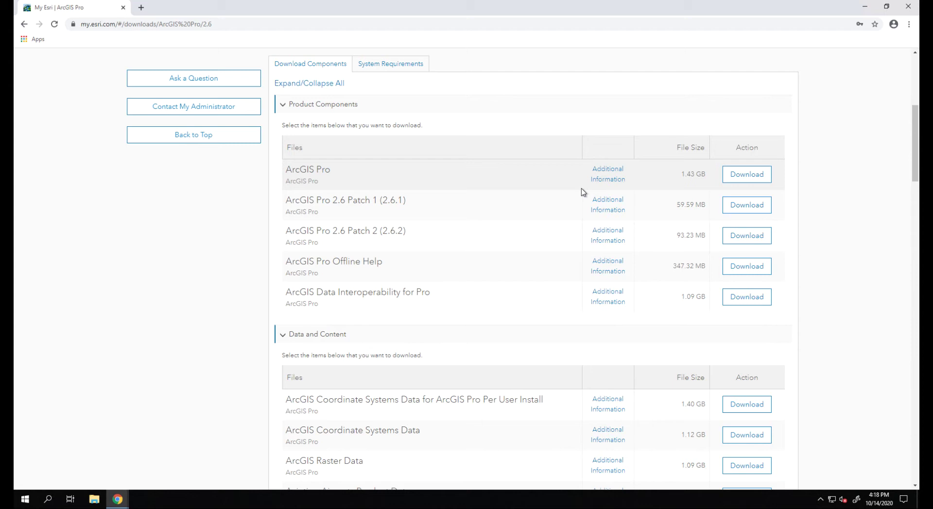
{"action": "left_click", "coordinate": [747, 175]}
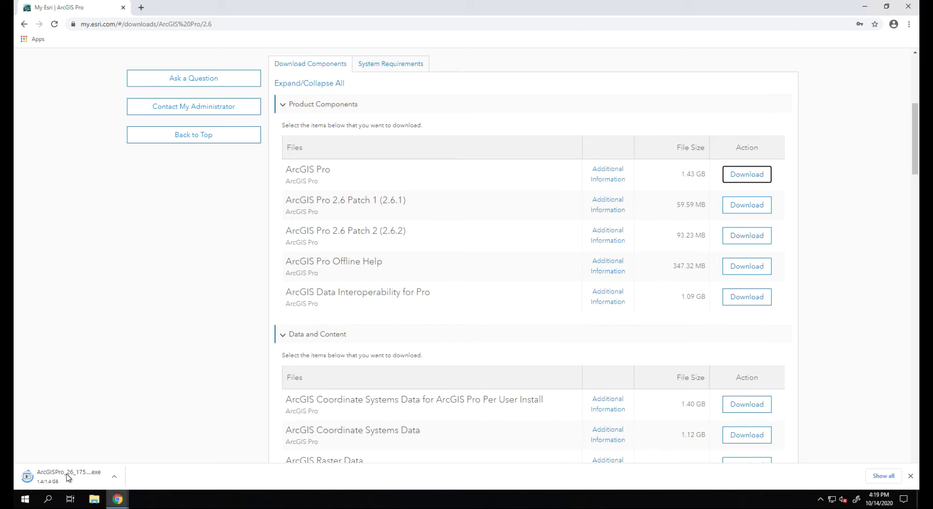
Step: Run the installer to extract files into Documents\ArcGIS Pro 2.6 and launch setup
{"action": "left_click", "coordinate": [71, 478]}
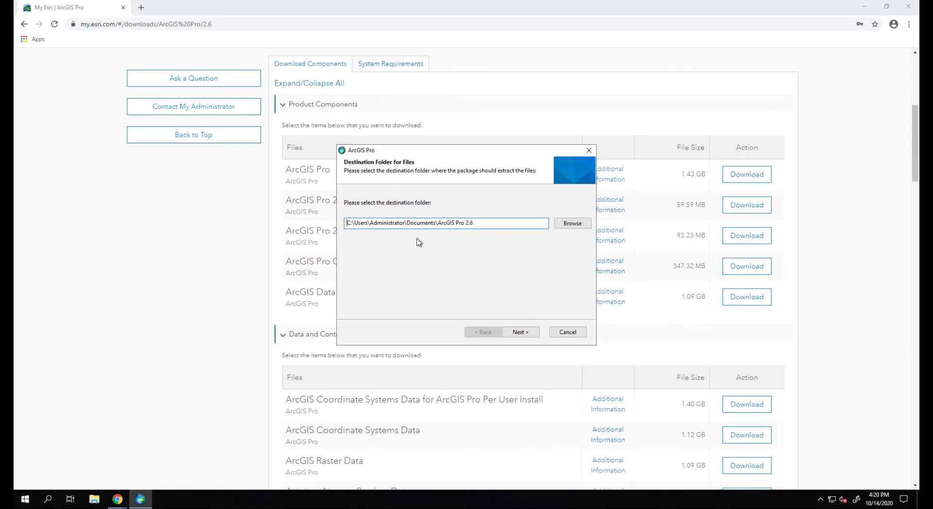
{"action": "left_click", "coordinate": [521, 331]}
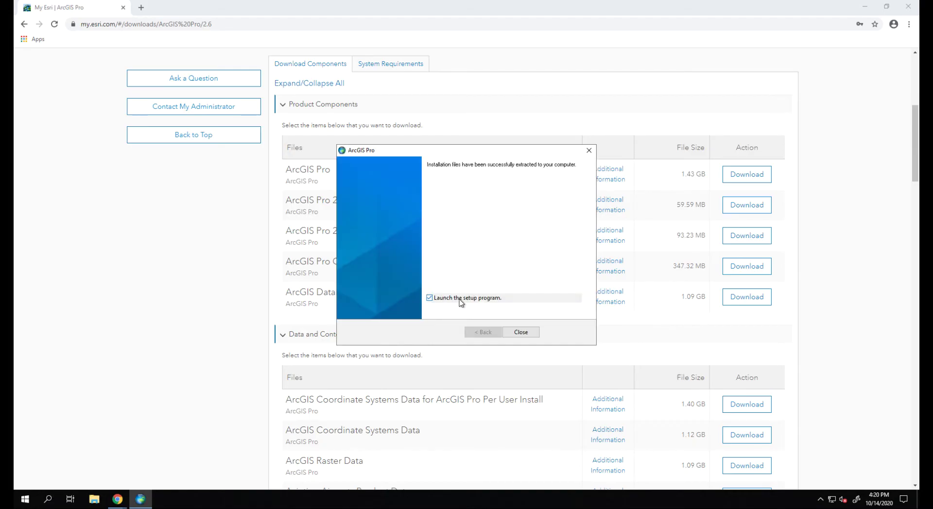
{"action": "left_click", "coordinate": [521, 332]}
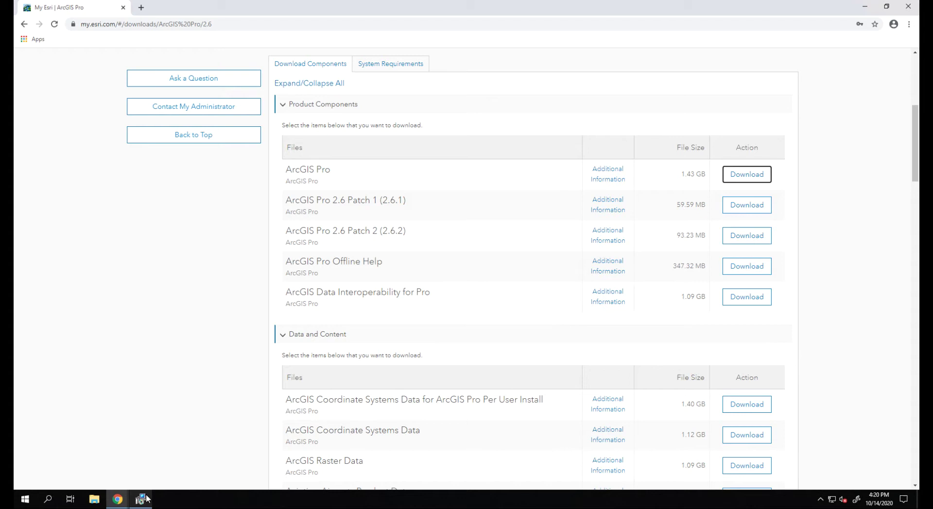
Step: Pass the ArcGIS Pro Setup welcome page and accept the master agreement
{"action": "left_click", "coordinate": [141, 499]}
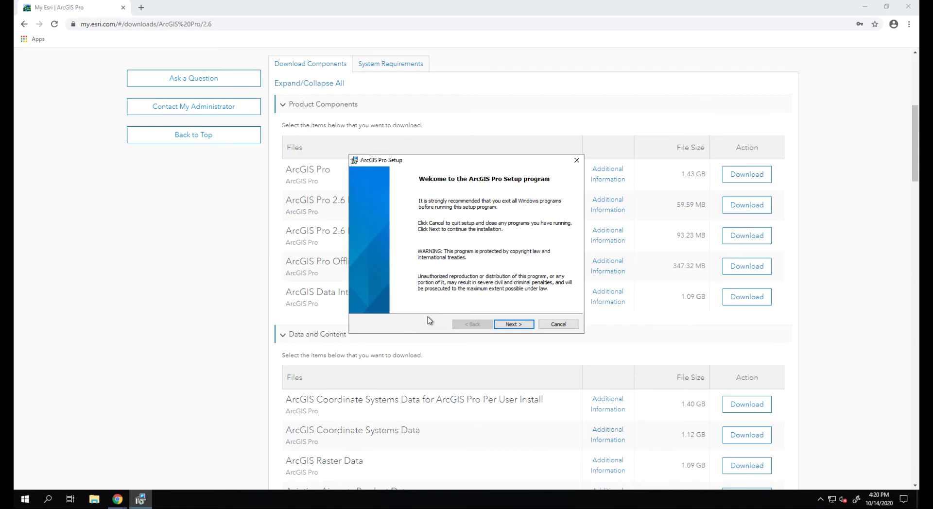
{"action": "left_click", "coordinate": [521, 326]}
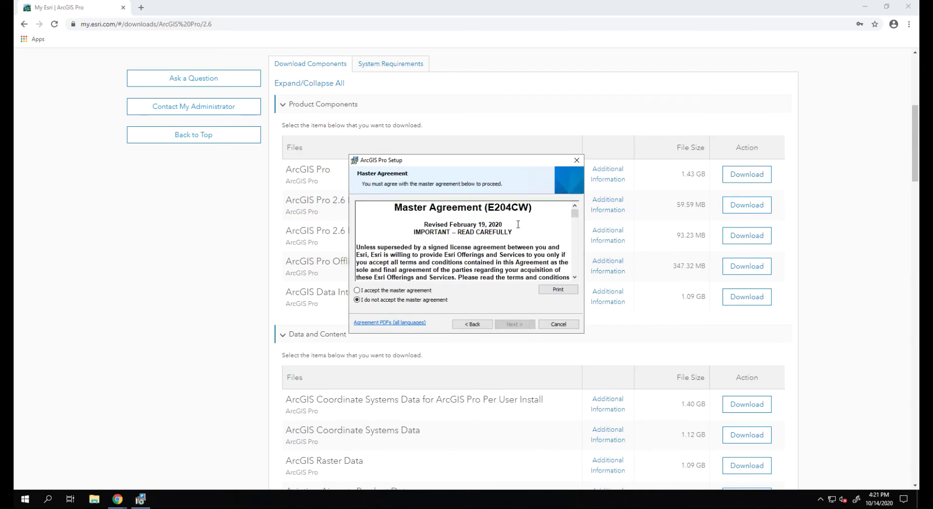
{"action": "scroll", "coordinate": [521, 241], "scroll_direction": "down", "scroll_amount": 15}
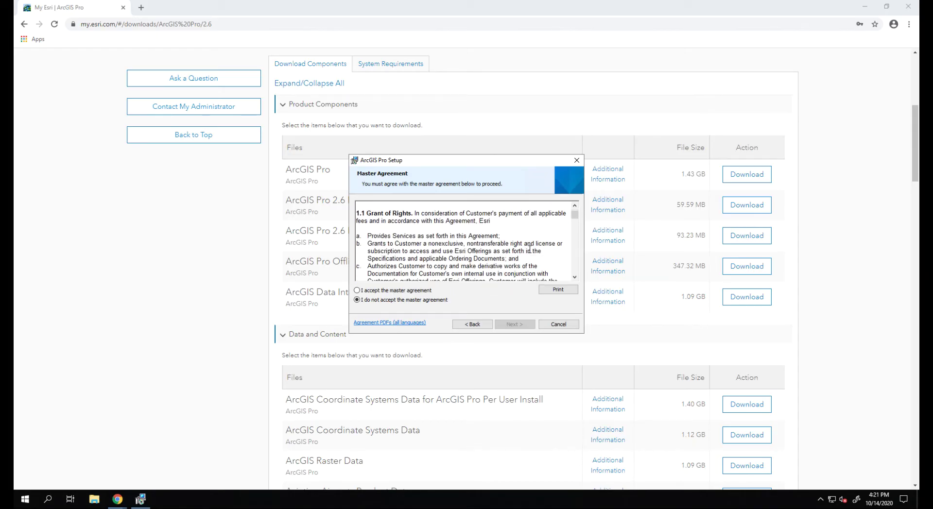
{"action": "left_click_drag", "start_coordinate": [575, 215], "coordinate": [572, 279]}
{"action": "left_click", "coordinate": [386, 290]}
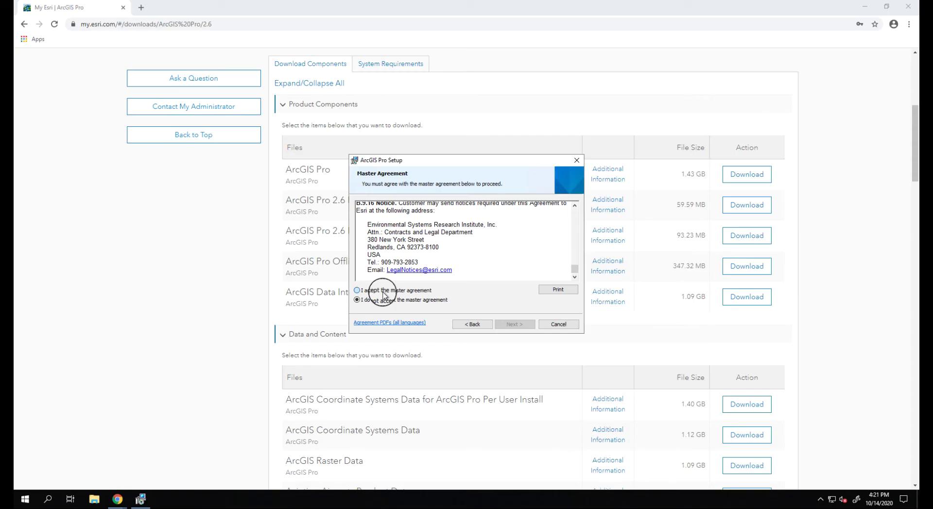
{"action": "left_click", "coordinate": [514, 324]}
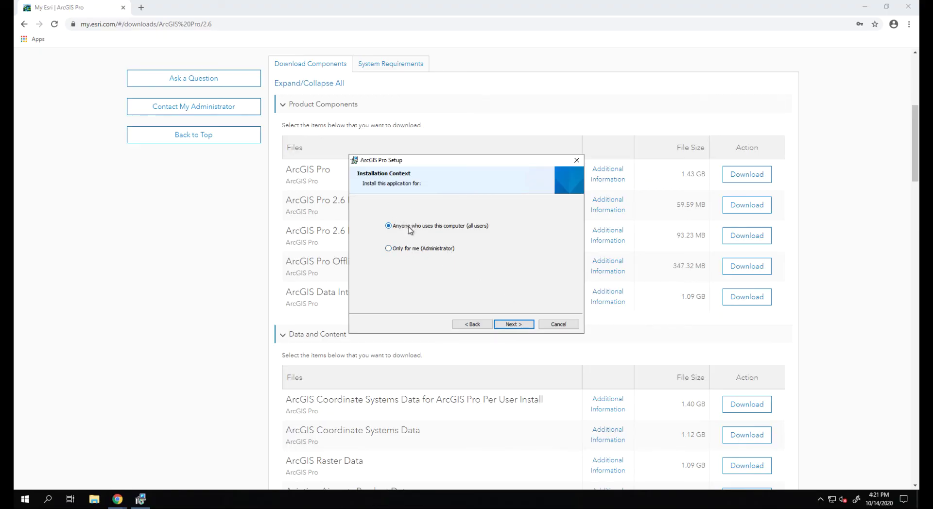
Step: Install ArcGIS Pro for all users with default features into C:\Program Files\ArcGIS\Pro\
{"action": "left_click", "coordinate": [518, 326]}
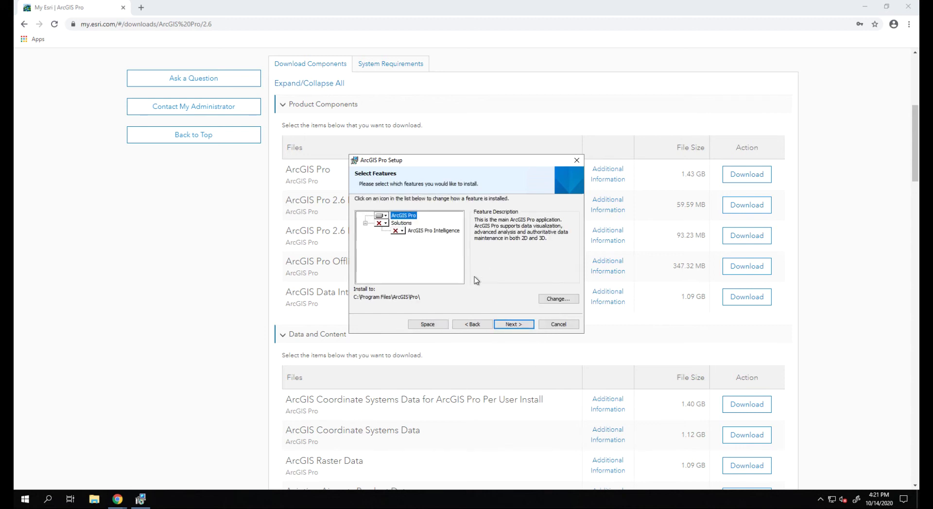
{"action": "left_click", "coordinate": [517, 325]}
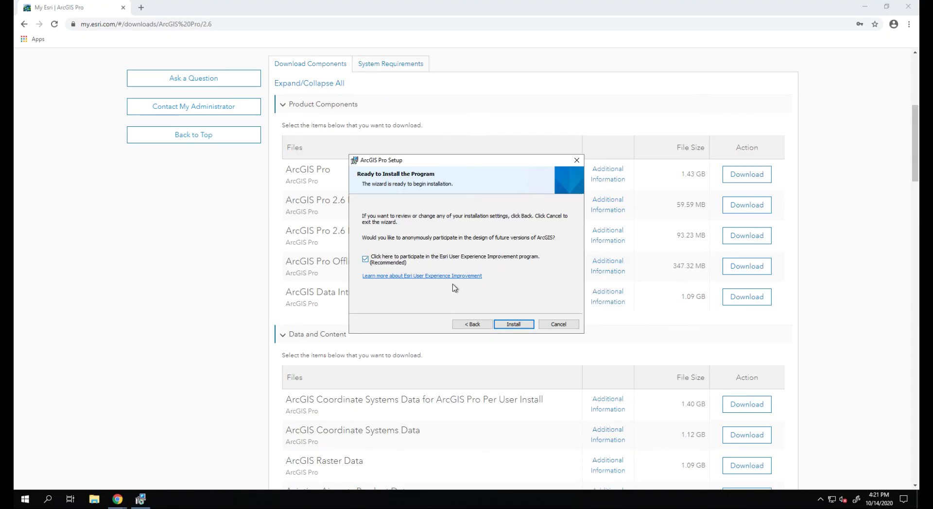
{"action": "left_click", "coordinate": [505, 325]}
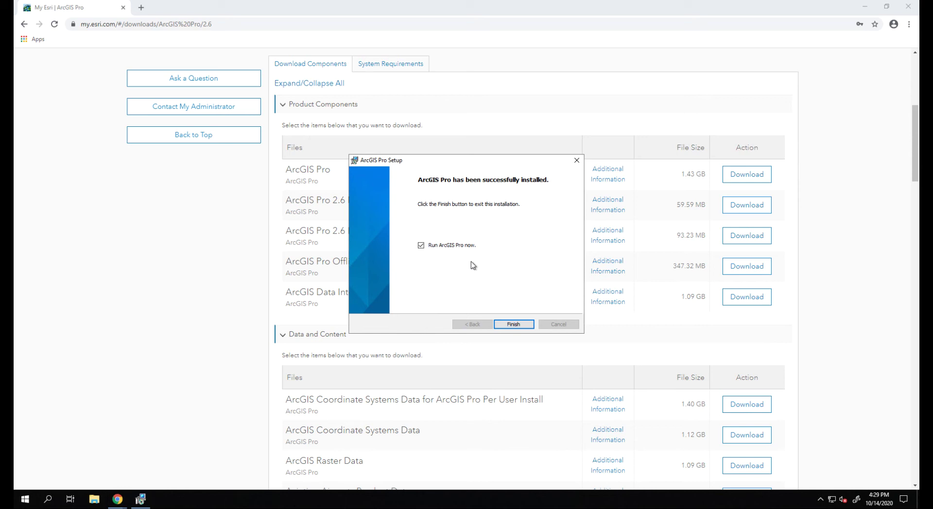
Step: Launch ArcGIS Pro and create a blank Map project named MyProject10
{"action": "left_click", "coordinate": [506, 328]}
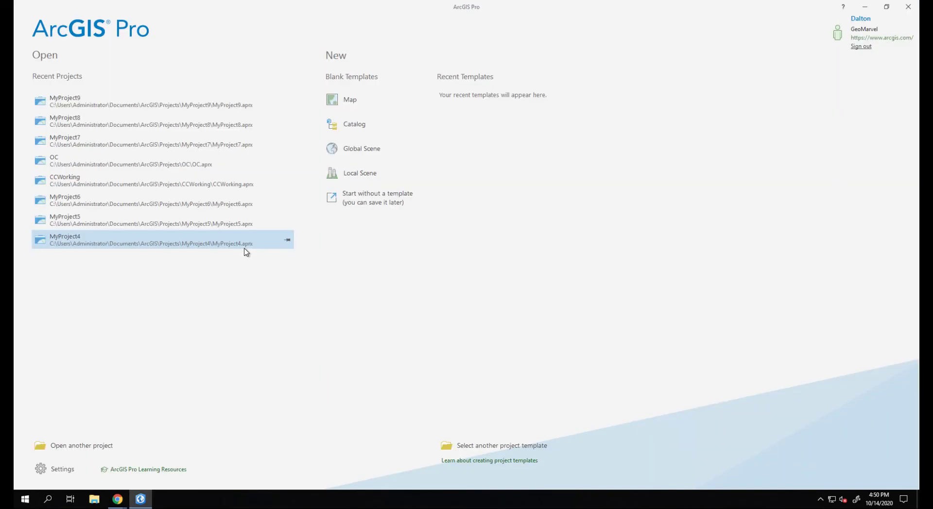
{"action": "left_click", "coordinate": [349, 100]}
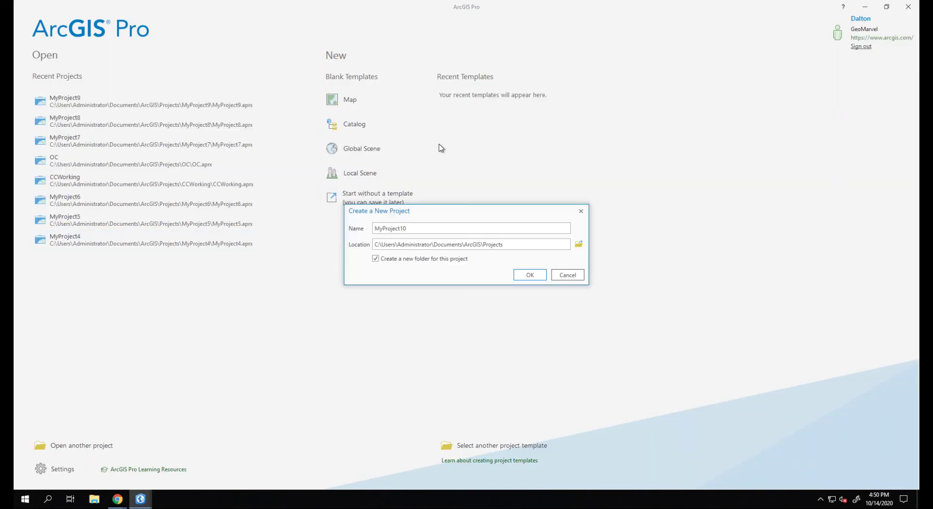
{"action": "left_click", "coordinate": [529, 273]}
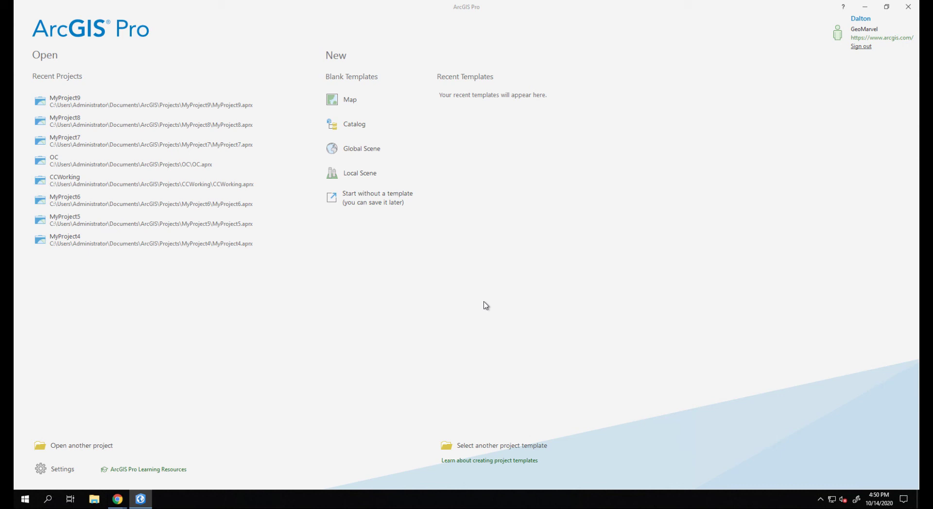